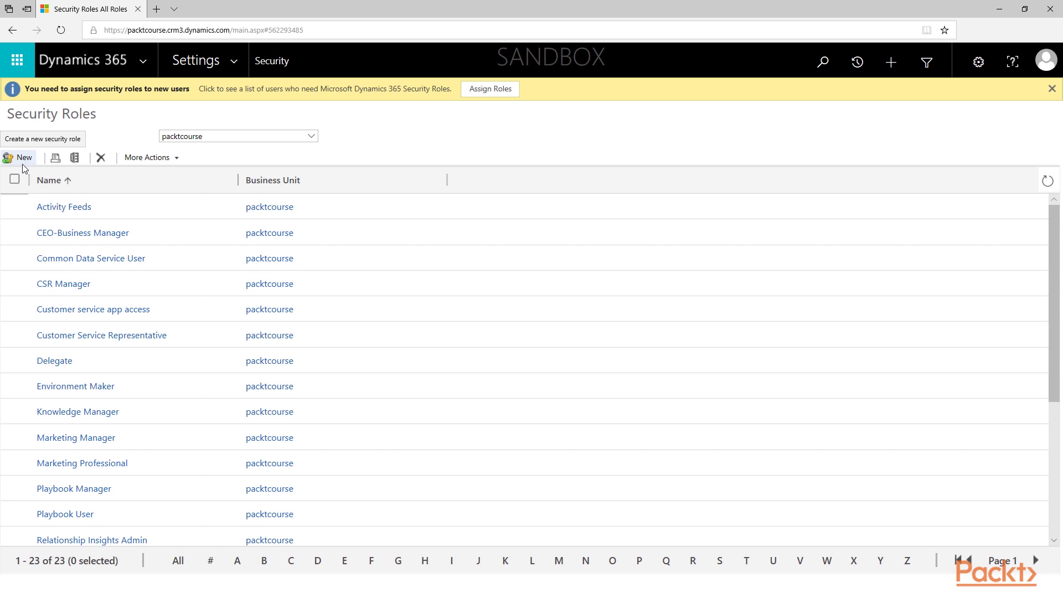
Copy the Customer Service Representative security role as a new role named "Customer Service Representative Extended".
{"action": "left_click", "coordinate": [15, 335]}
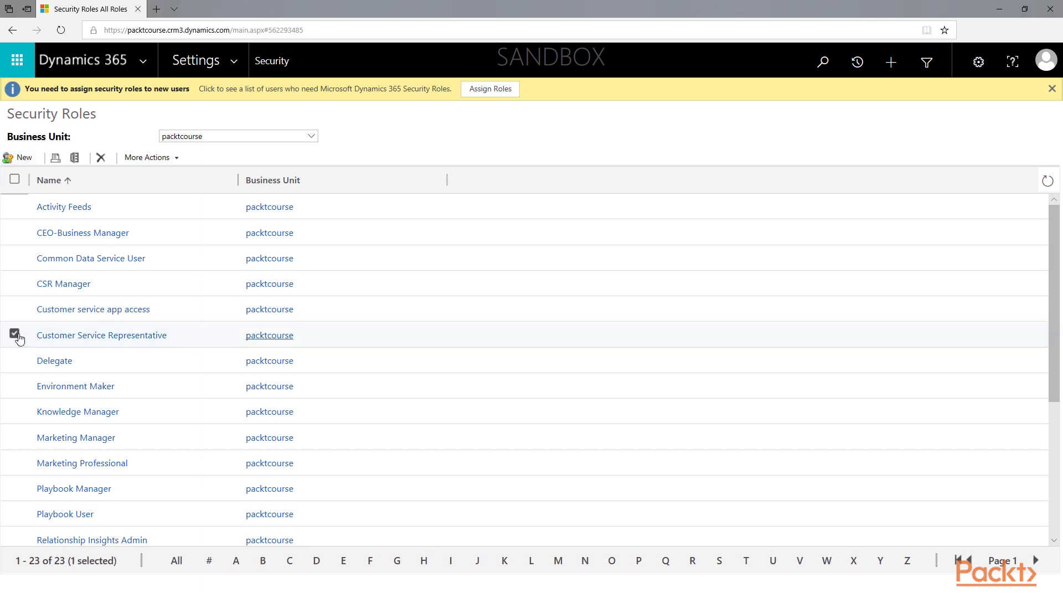
{"action": "left_click", "coordinate": [172, 159]}
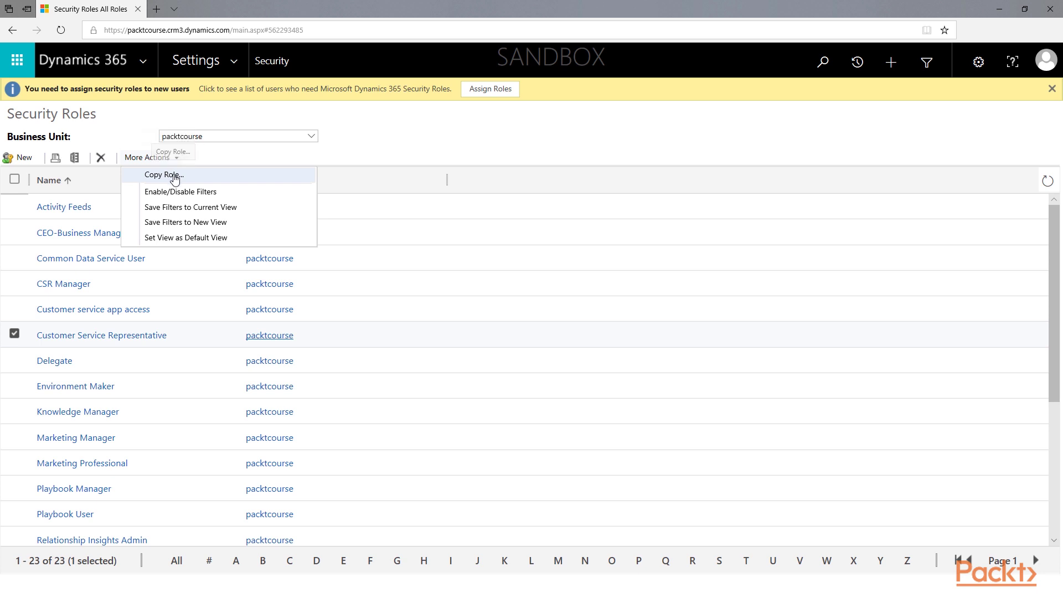
{"action": "left_click", "coordinate": [175, 176]}
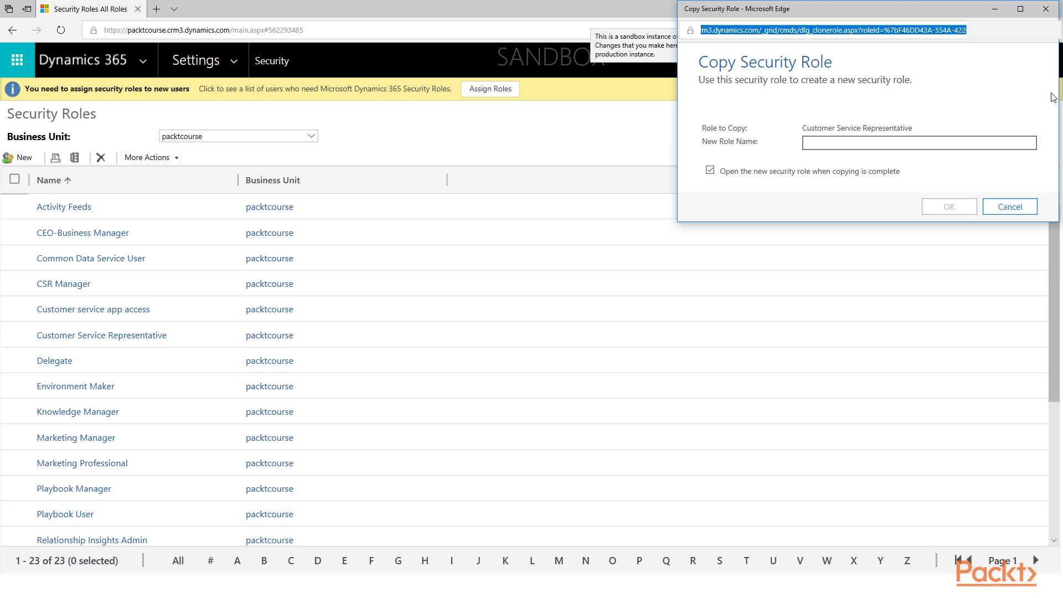
{"action": "left_click", "coordinate": [973, 140]}
{"action": "type", "text": "Customer Service "}
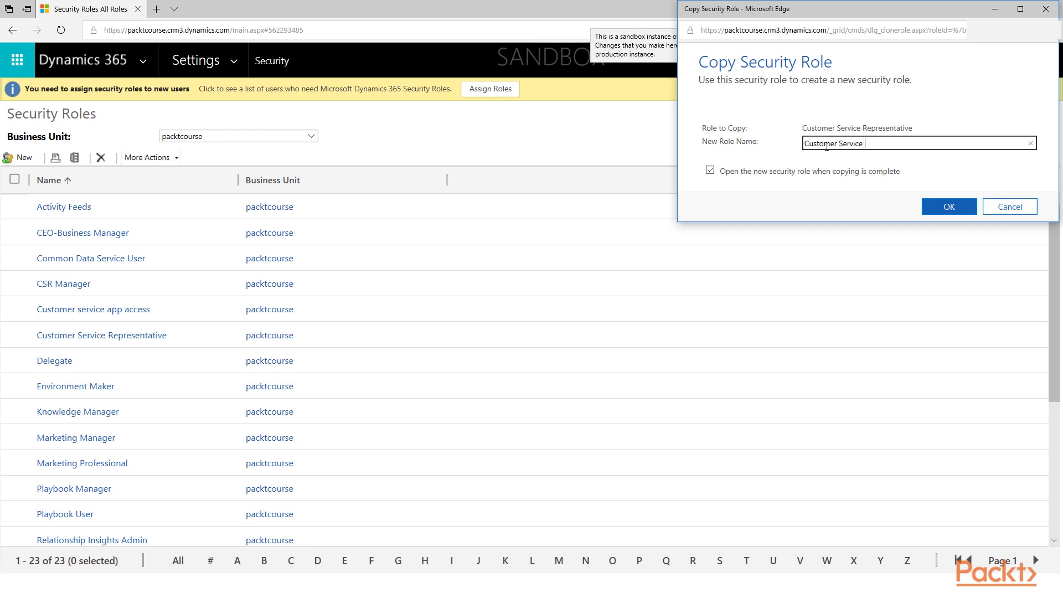
{"action": "type", "text": "Representative Extended"}
{"action": "left_click", "coordinate": [949, 209]}
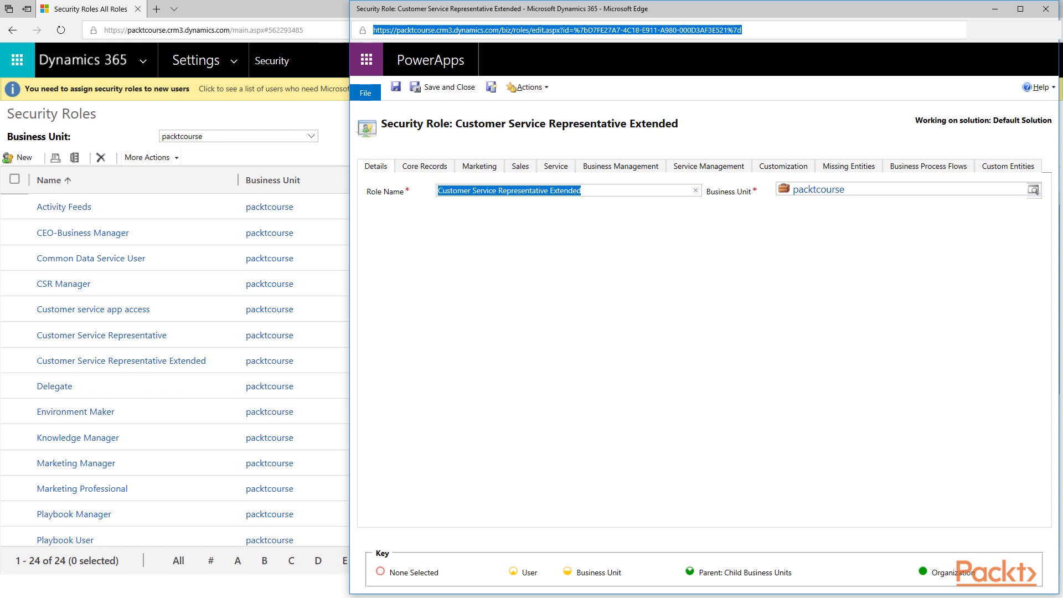
Grant the new role organization-level Create, Read, Write, Append and Append To on the Idea and Idea Feedback custom entities, and save and close it.
{"action": "left_click", "coordinate": [1016, 169]}
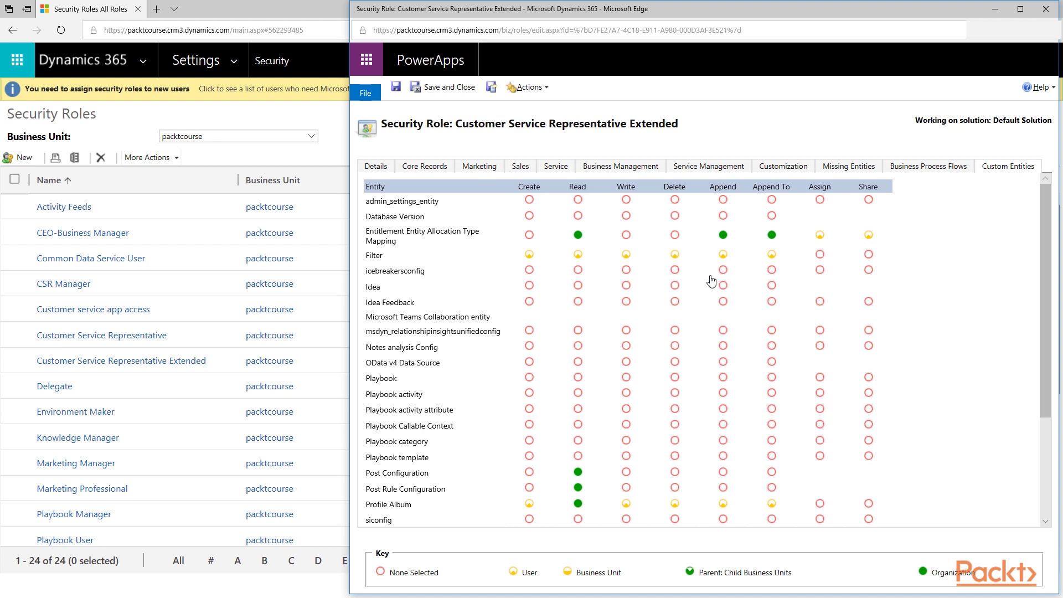
{"action": "left_click", "coordinate": [529, 286]}
{"action": "left_click", "coordinate": [529, 301]}
{"action": "left_click", "coordinate": [578, 301]}
{"action": "left_click", "coordinate": [578, 285]}
{"action": "left_click", "coordinate": [626, 285]}
{"action": "left_click", "coordinate": [626, 301]}
{"action": "left_click", "coordinate": [723, 285]}
{"action": "left_click", "coordinate": [771, 285]}
{"action": "left_click", "coordinate": [771, 301]}
{"action": "left_click", "coordinate": [723, 302]}
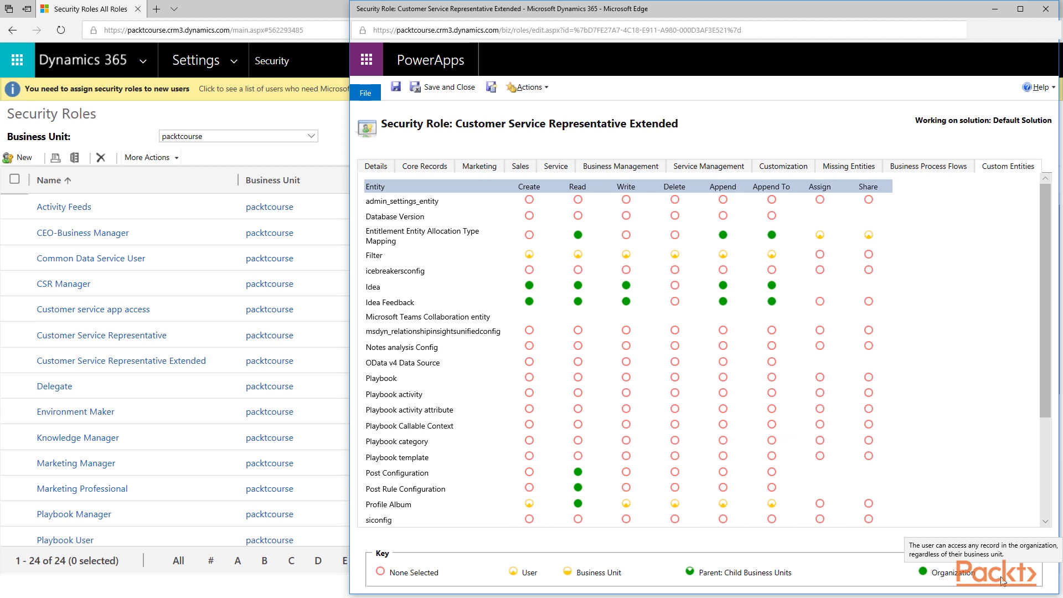
{"action": "left_click", "coordinate": [449, 89]}
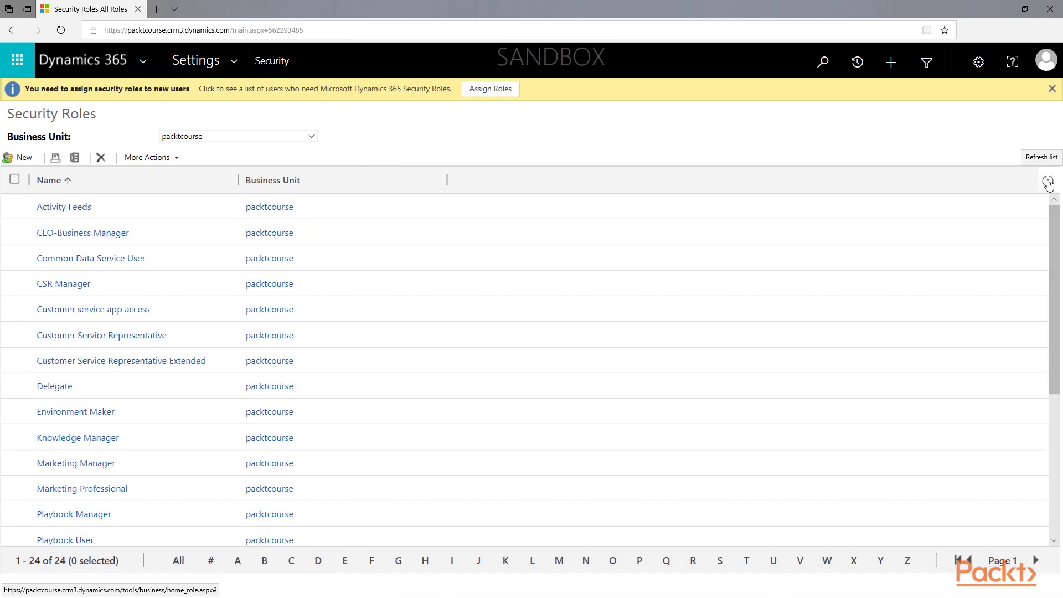
Add the existing Customer Service Representative Extended security role to the PACKT Demo solution, and save and close the solution.
{"action": "left_click", "coordinate": [15, 360]}
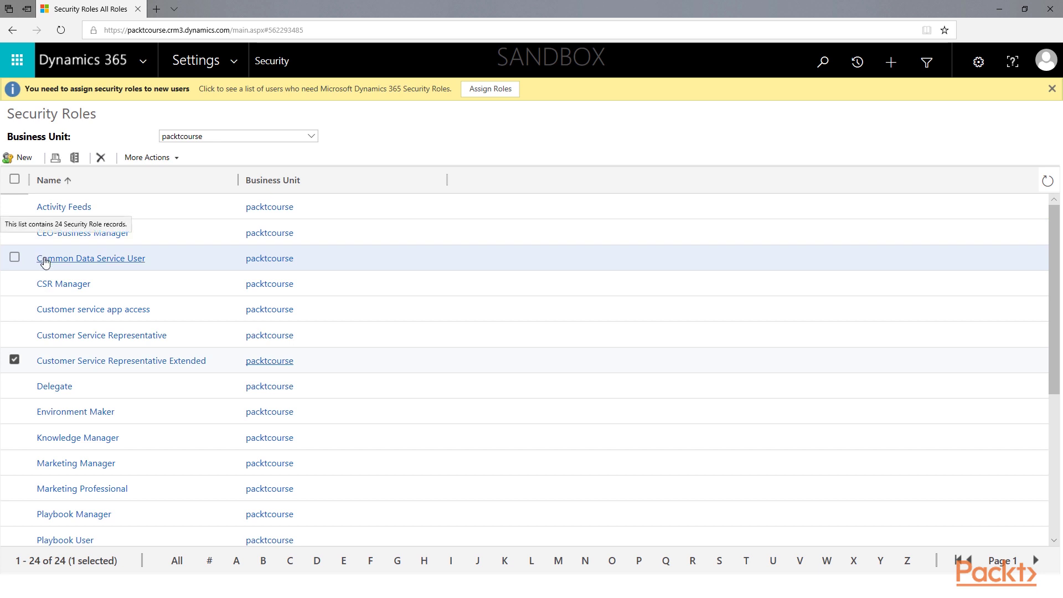
{"action": "left_click", "coordinate": [238, 62]}
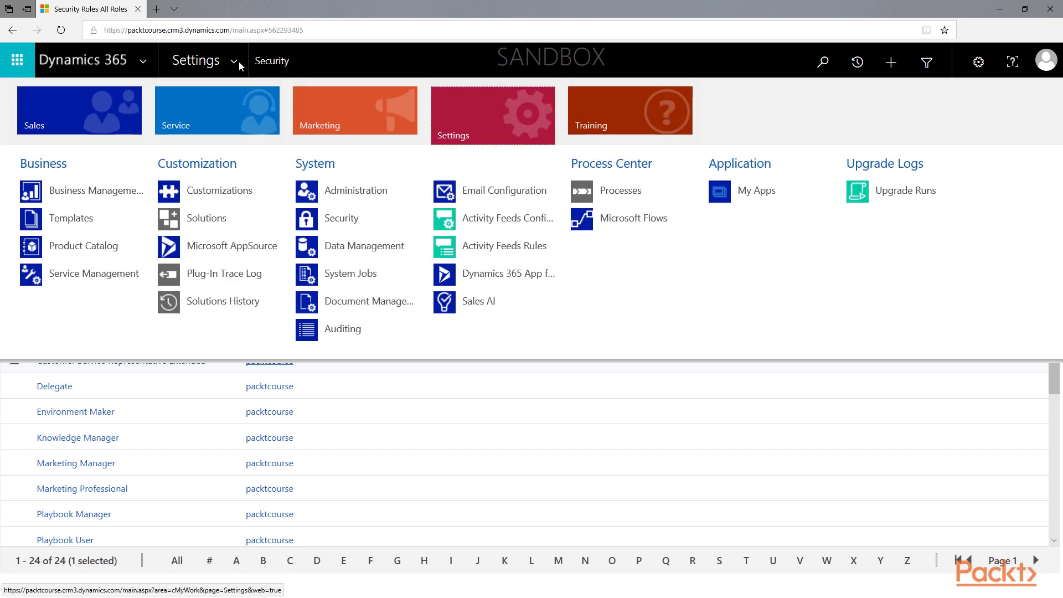
{"action": "left_click", "coordinate": [202, 220]}
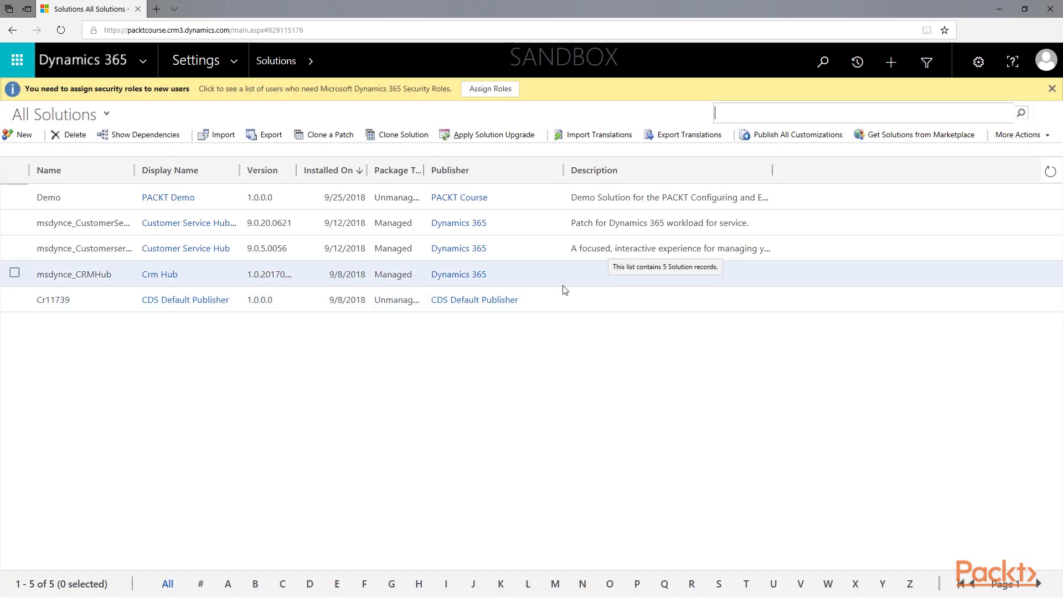
{"action": "left_click", "coordinate": [176, 199]}
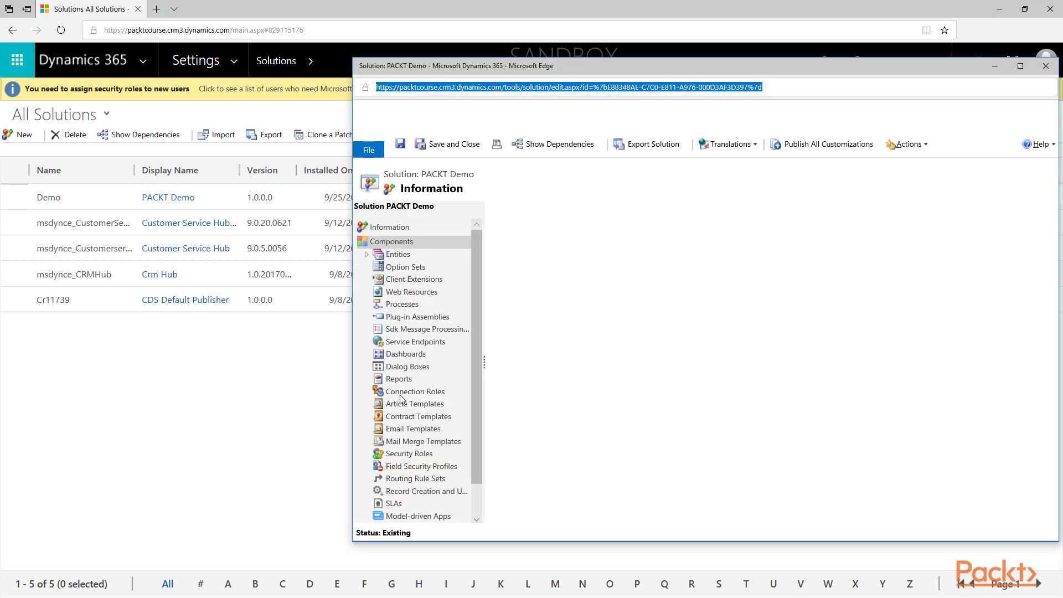
{"action": "left_click", "coordinate": [410, 454]}
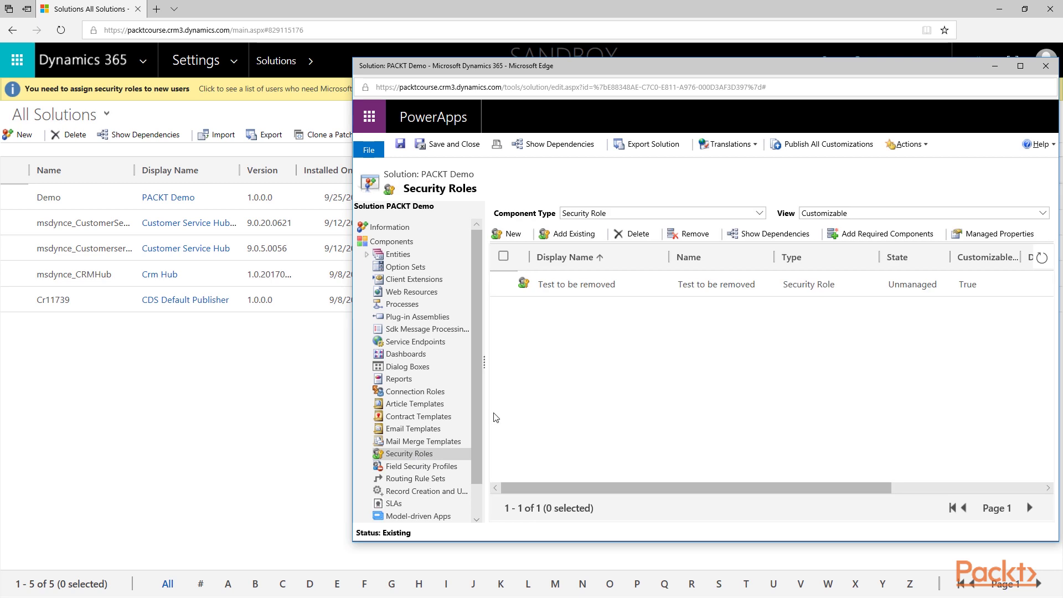
{"action": "left_click", "coordinate": [574, 235]}
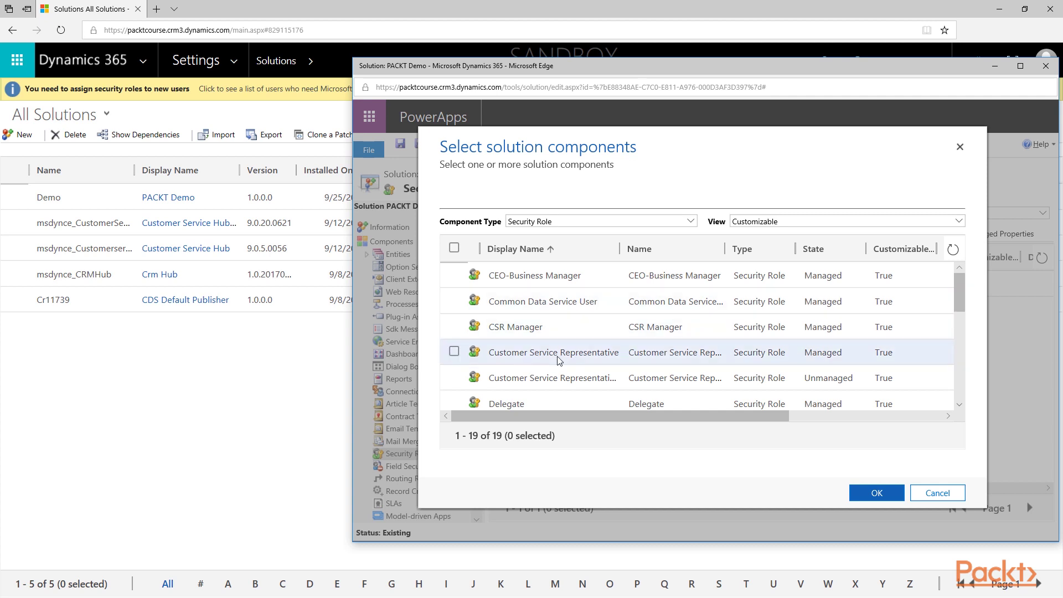
{"action": "left_click", "coordinate": [454, 377]}
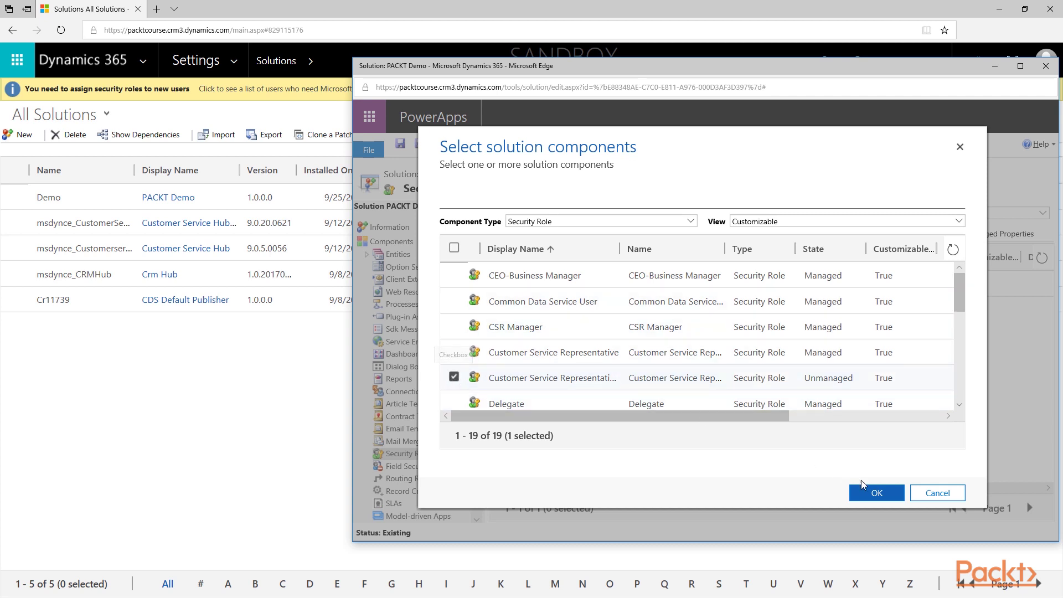
{"action": "left_click", "coordinate": [884, 494]}
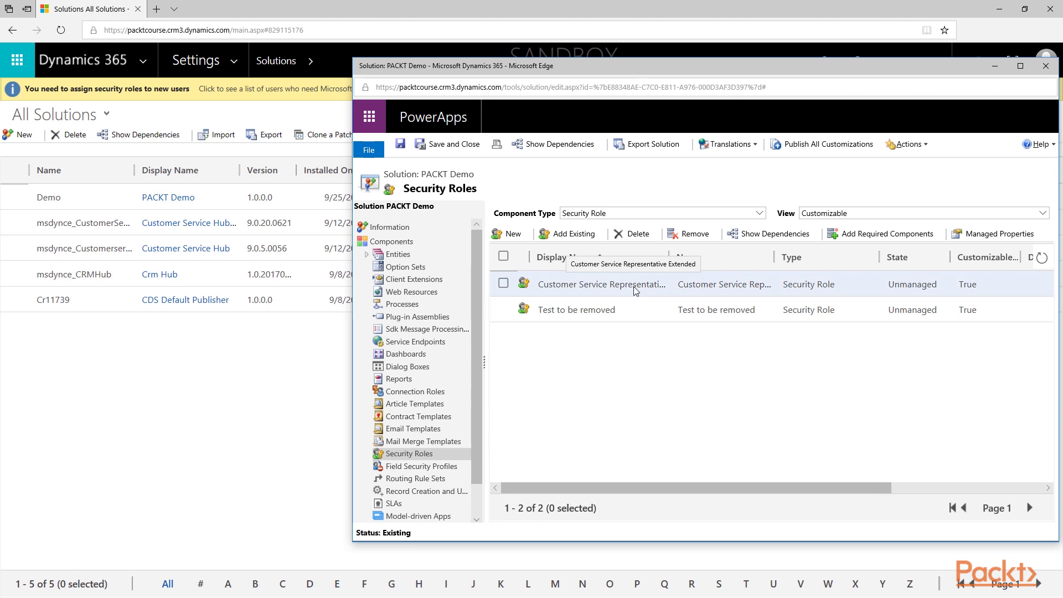
{"action": "left_click", "coordinate": [454, 144]}
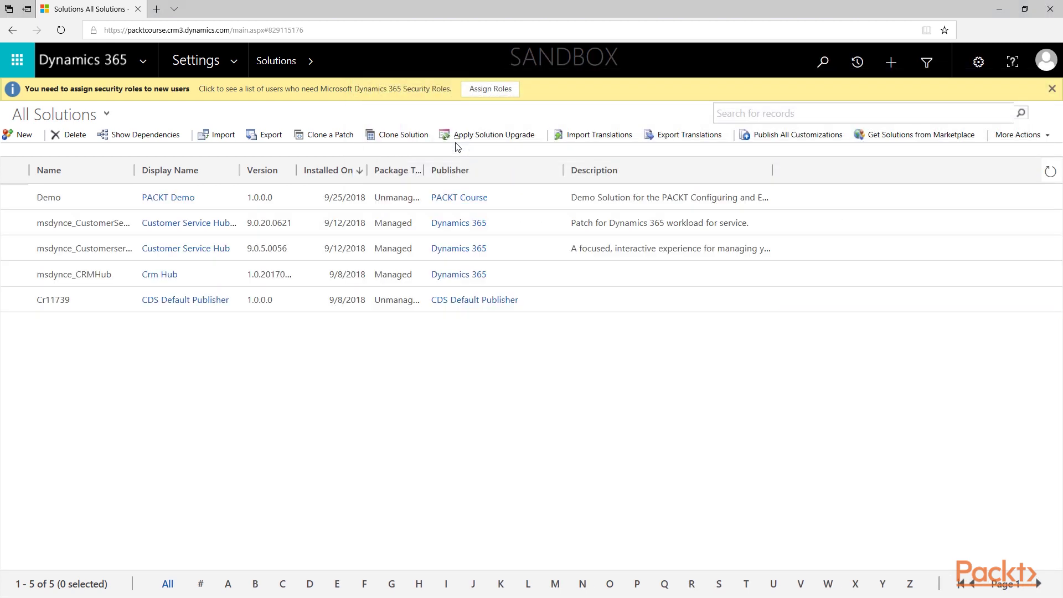
Assign the Customer Service Representative Extended role to the third user in the Enabled Users list.
{"action": "left_click", "coordinate": [220, 71]}
{"action": "left_click", "coordinate": [347, 223]}
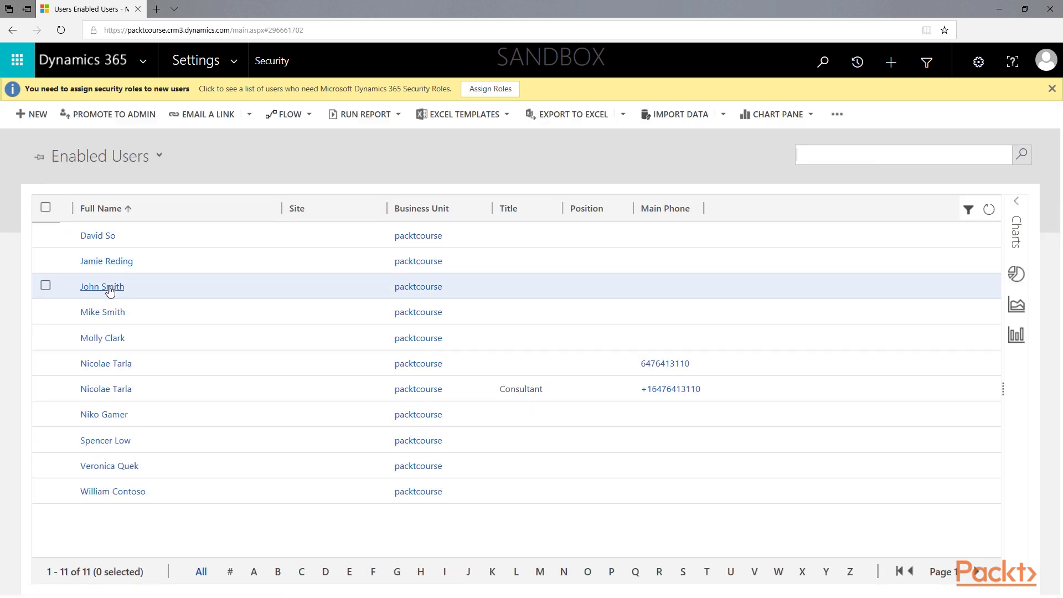
{"action": "left_click", "coordinate": [109, 289]}
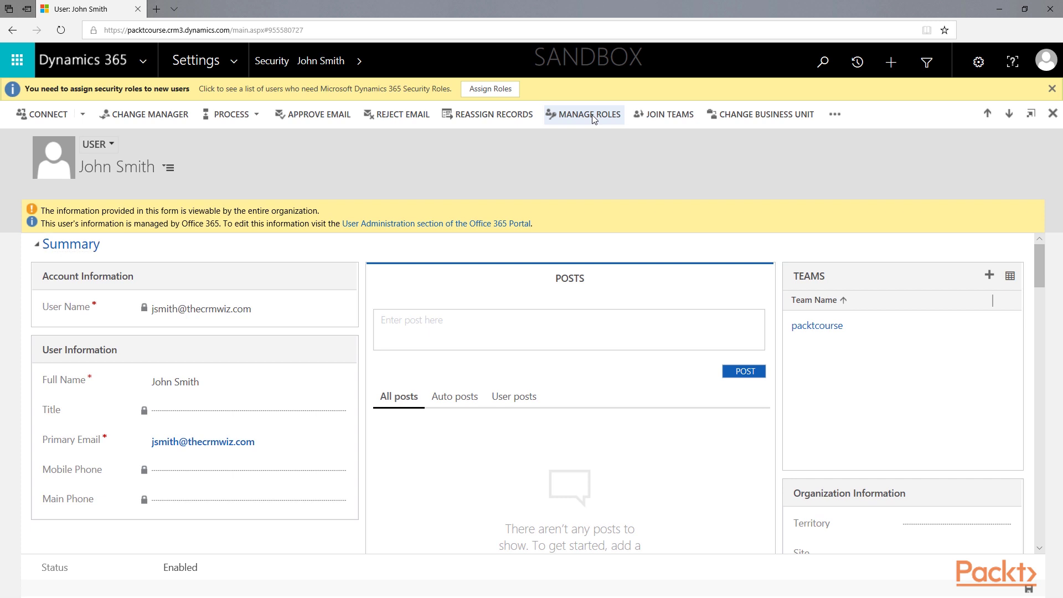
{"action": "left_click", "coordinate": [590, 115]}
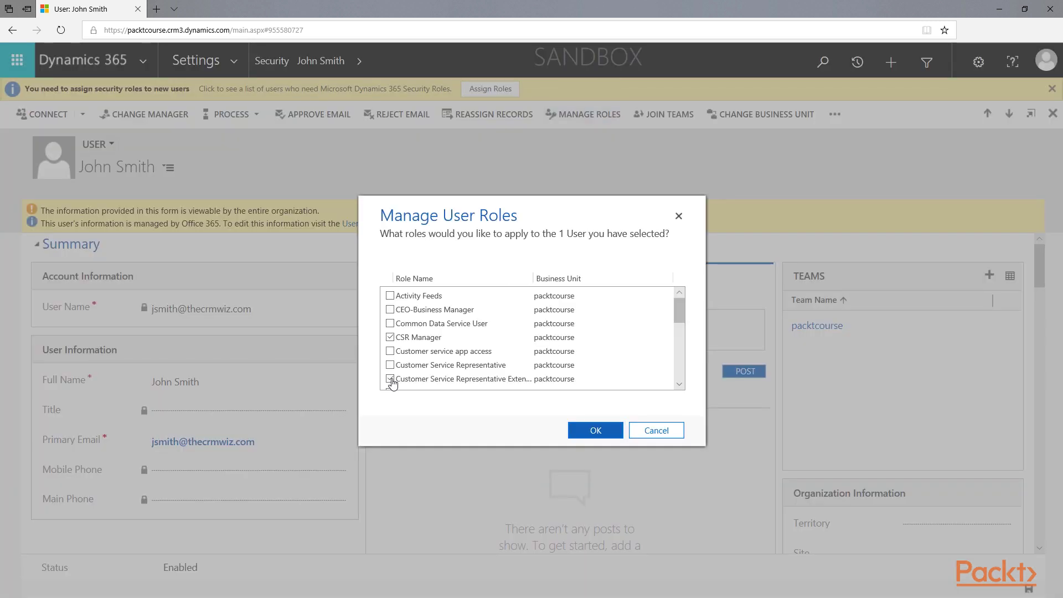
{"action": "left_click", "coordinate": [390, 379]}
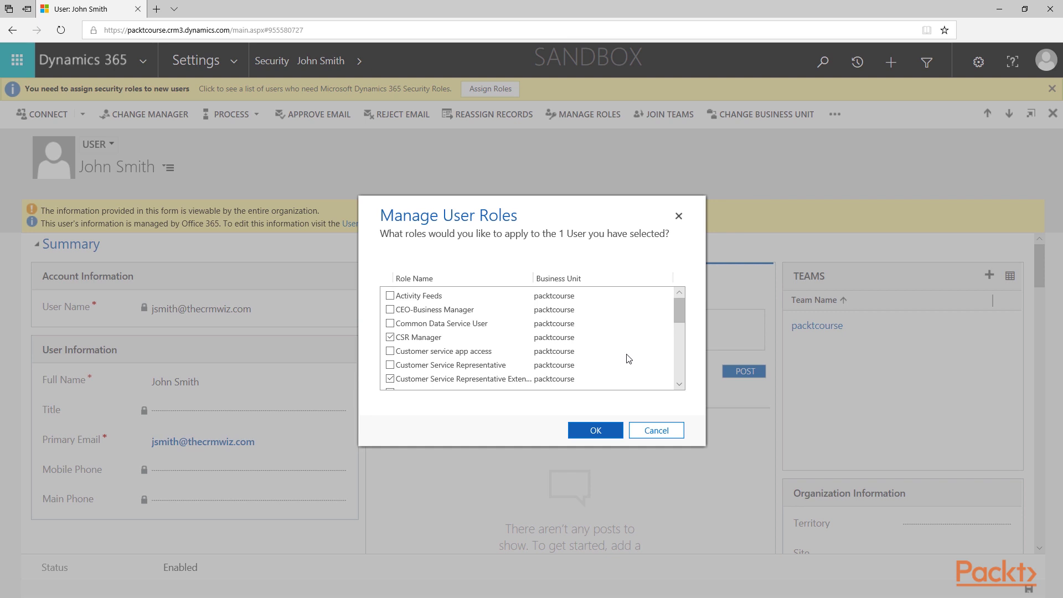
{"action": "left_click", "coordinate": [601, 431]}
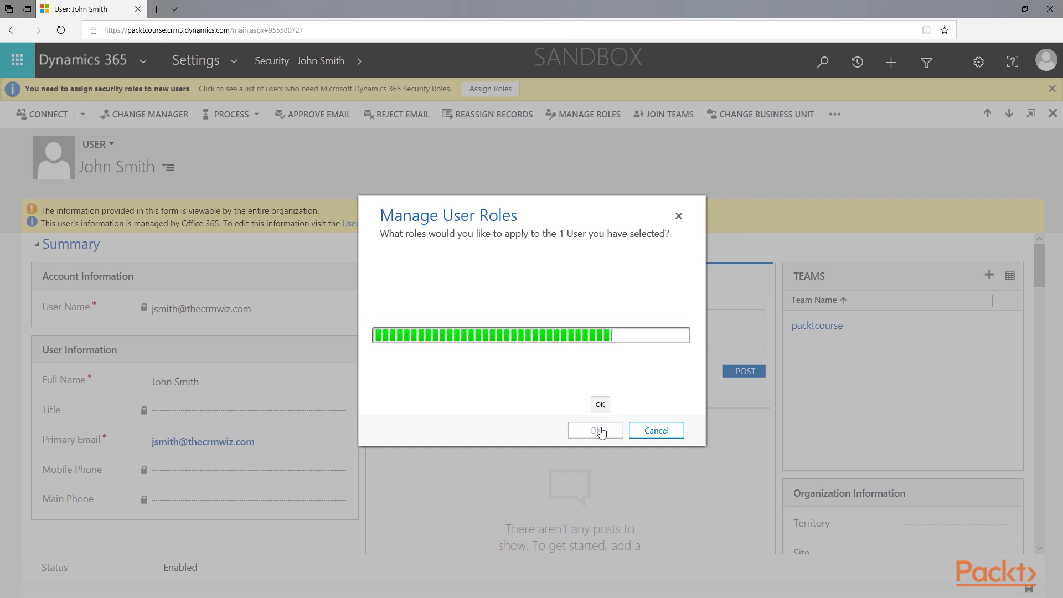